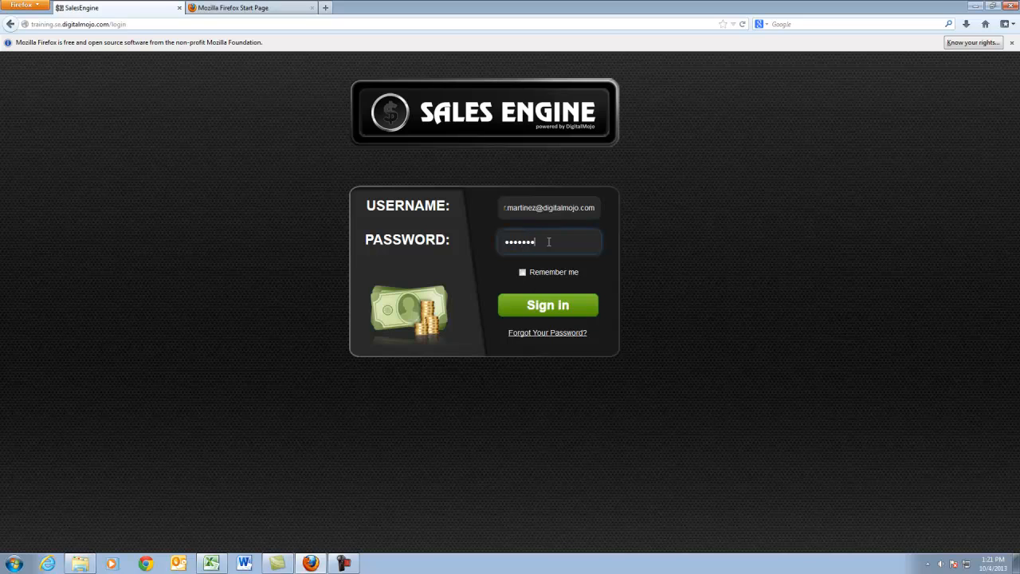
Submit the login form with the filled-in username and password to sign in to Sales Engine
key("Return")
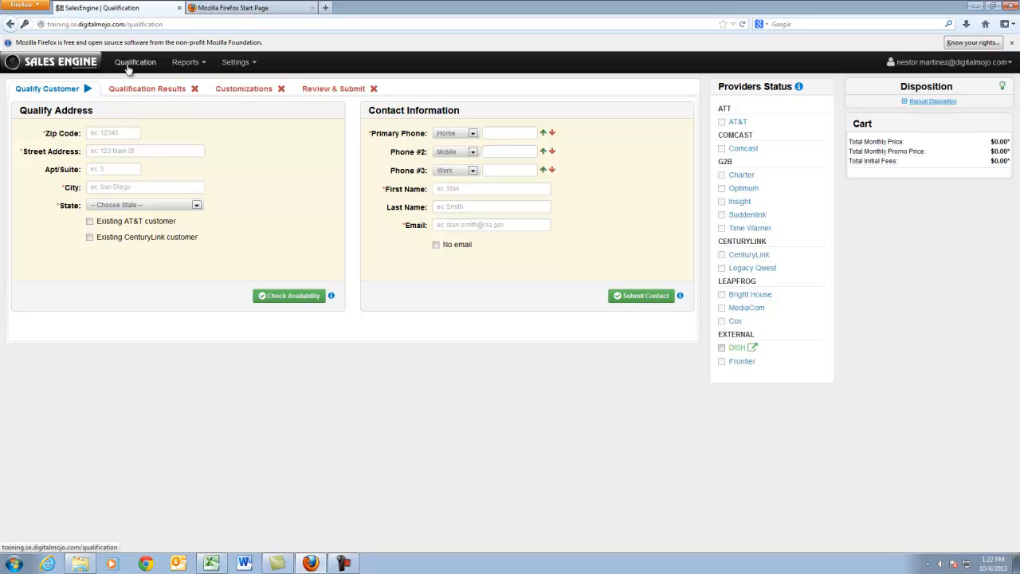
Enter zip code 14654 and a placeholder street address in the Qualify Address form
left_click(118, 133)
type("14654")
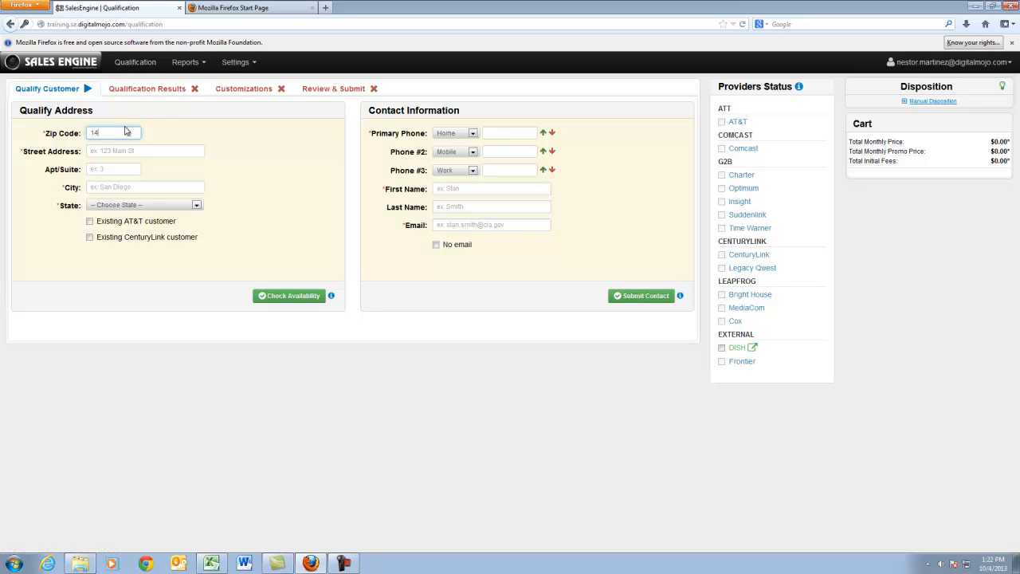
left_click(126, 154)
type("1")
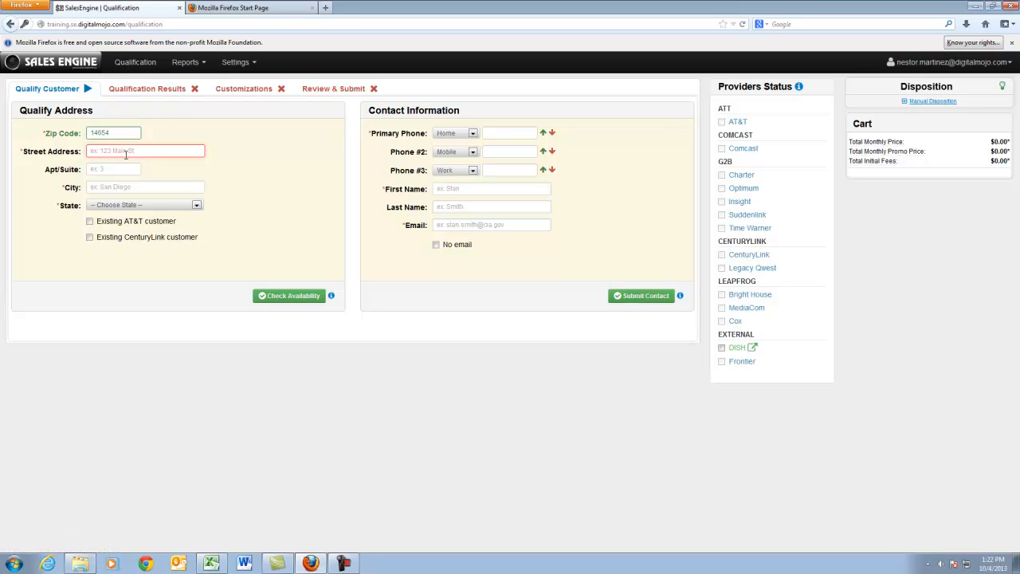
type("guiubhbh")
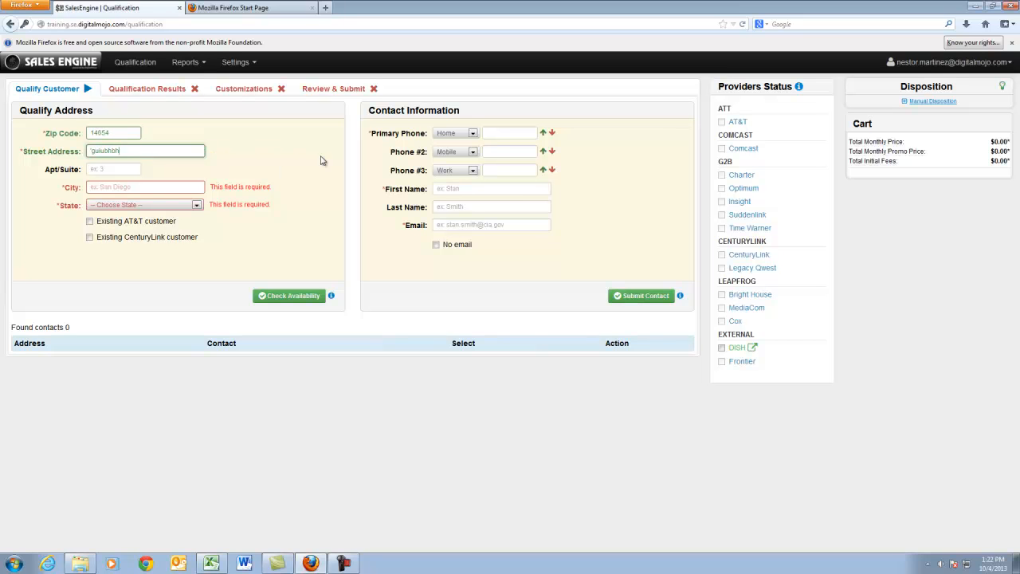
Replace the zip code with 91932 so the city and state fill in, and reset the qualification form
left_click_drag(137, 133, 4, 129)
type("91932")
left_click(337, 165)
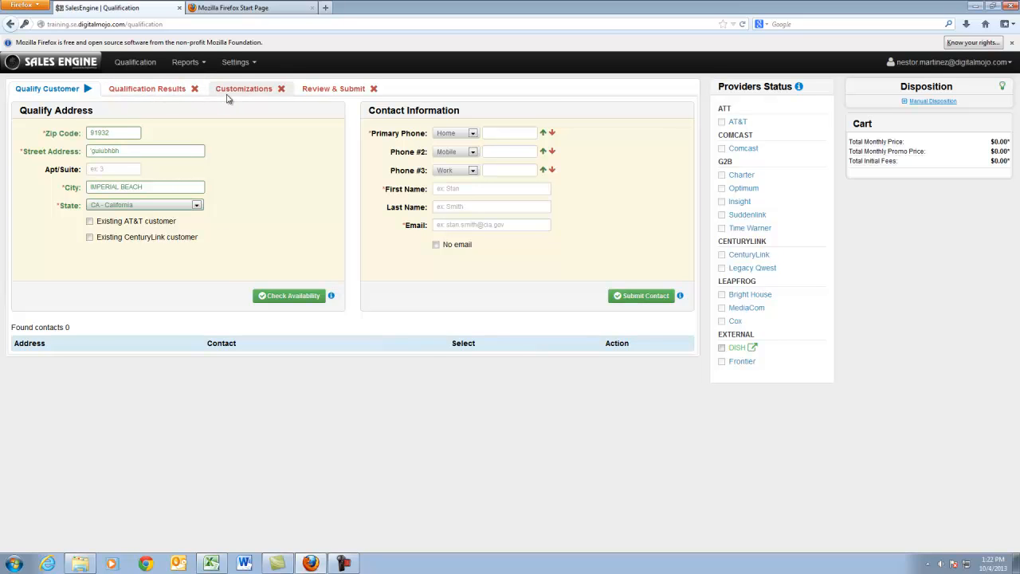
left_click(140, 68)
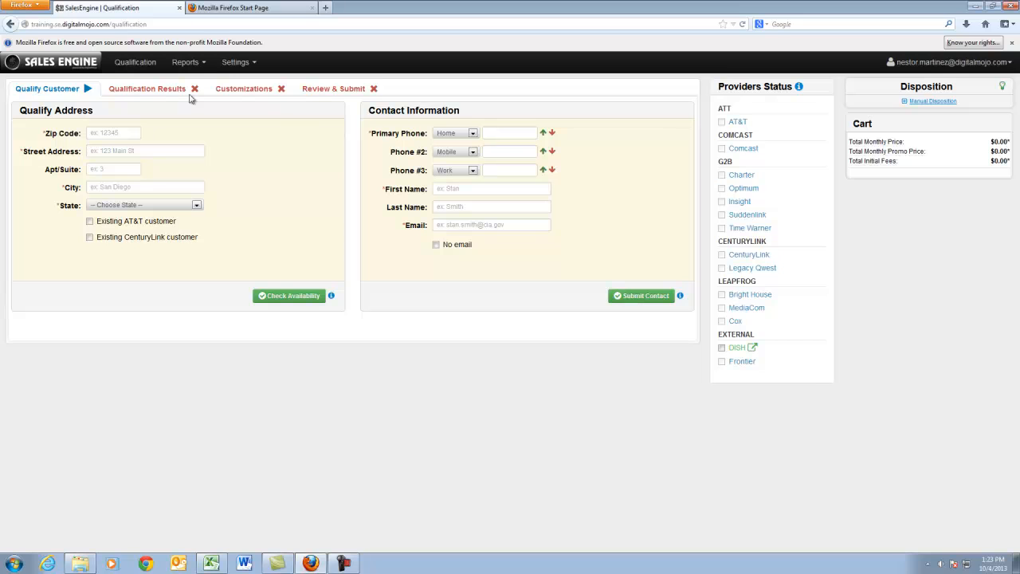
Look up existing contacts with zip code 91932 and select the first contact found
left_click(93, 133)
type("91932")
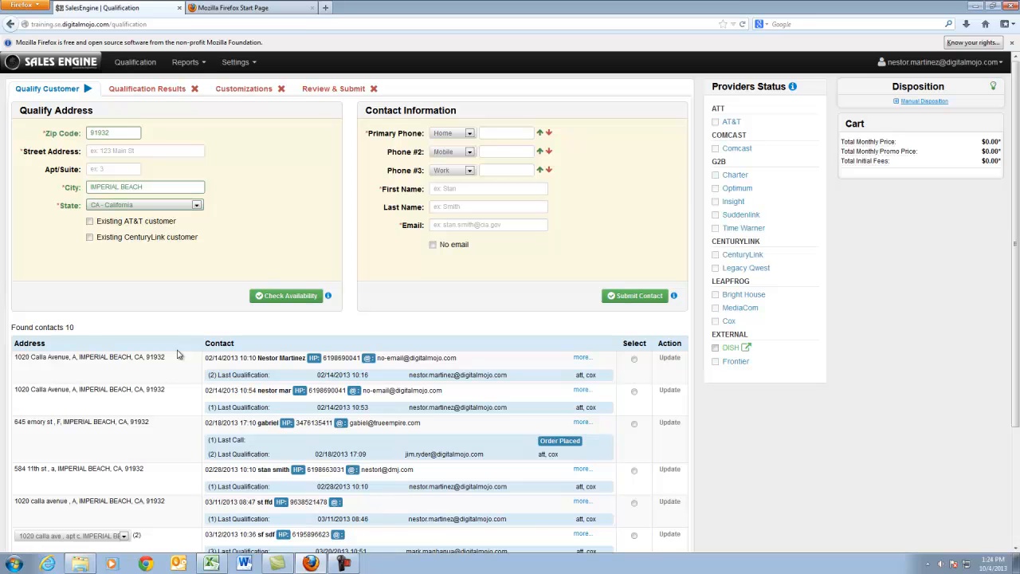
left_click(636, 361)
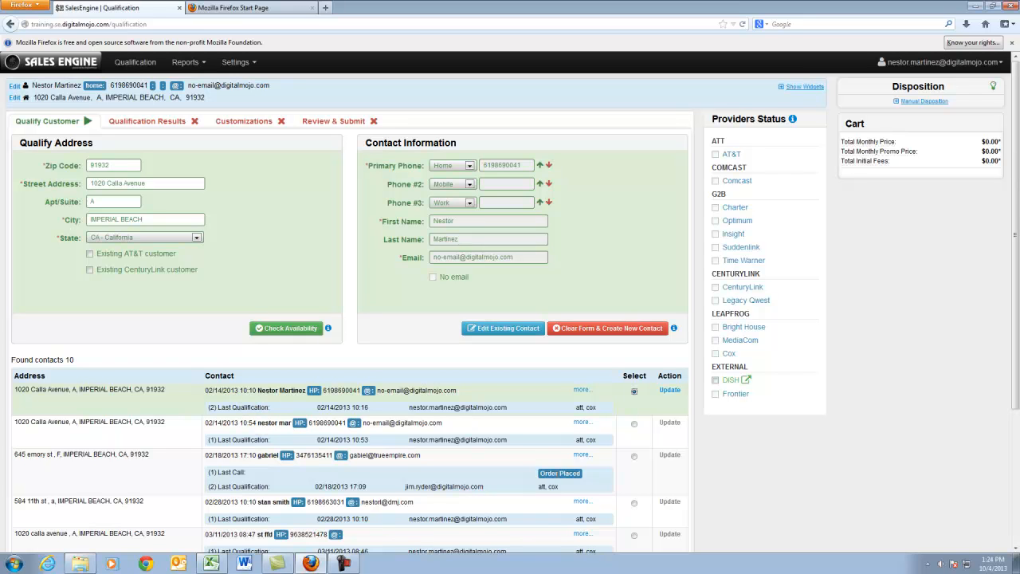
Review the full list of found contacts and reset the form to a blank qualification
left_click_drag(1017, 383, 1018, 456)
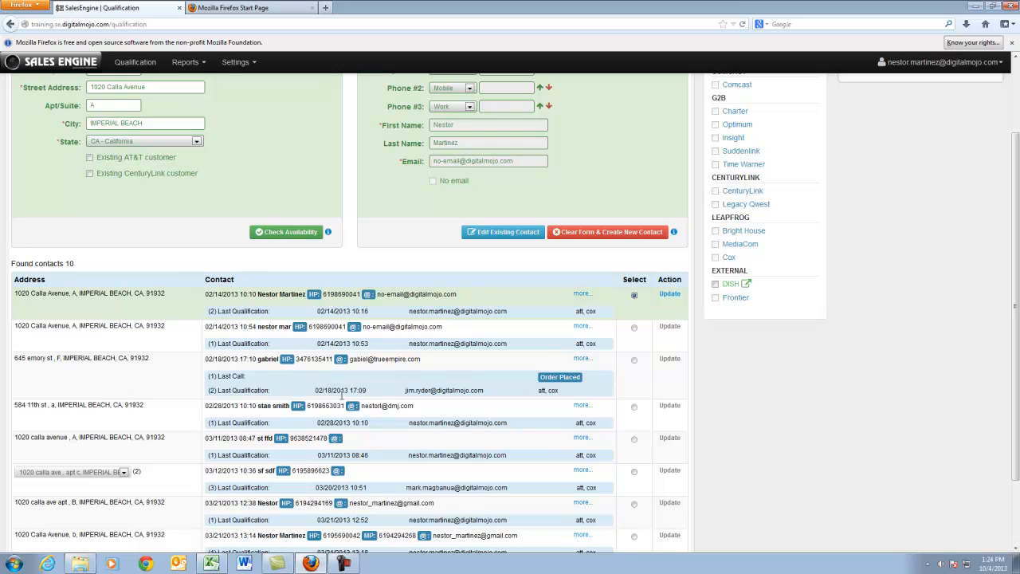
left_click_drag(1018, 411, 1019, 483)
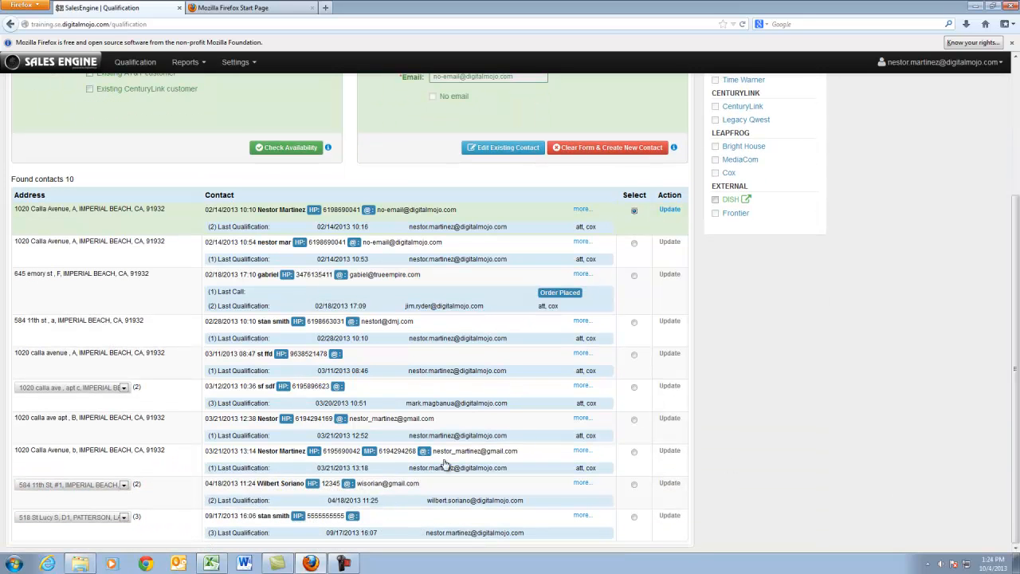
left_click_drag(1019, 443, 1019, 307)
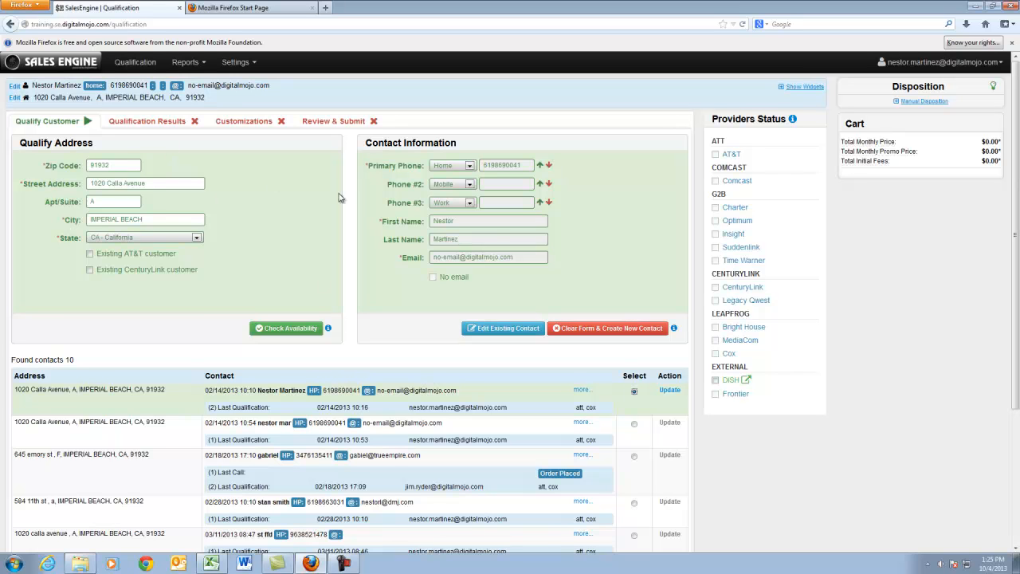
left_click(129, 64)
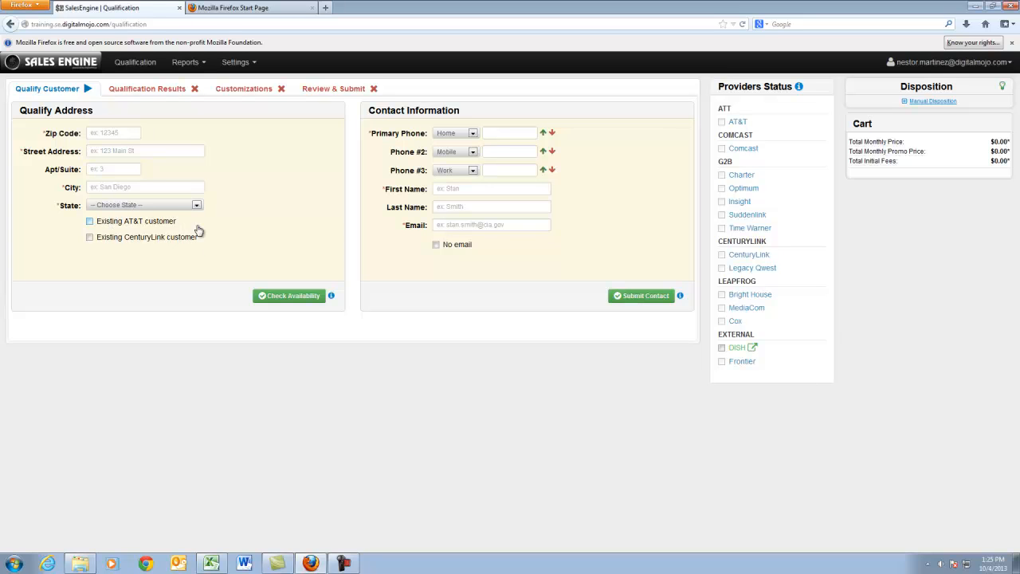
Preview the extra phone fields for existing AT&T and existing CenturyLink customers, leaving both options cleared
left_click(89, 222)
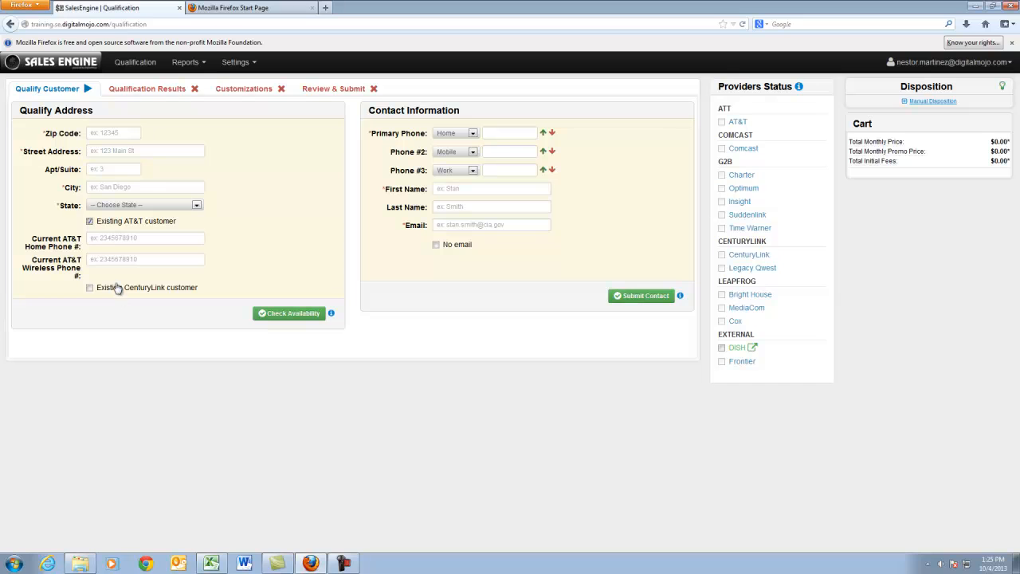
left_click(89, 221)
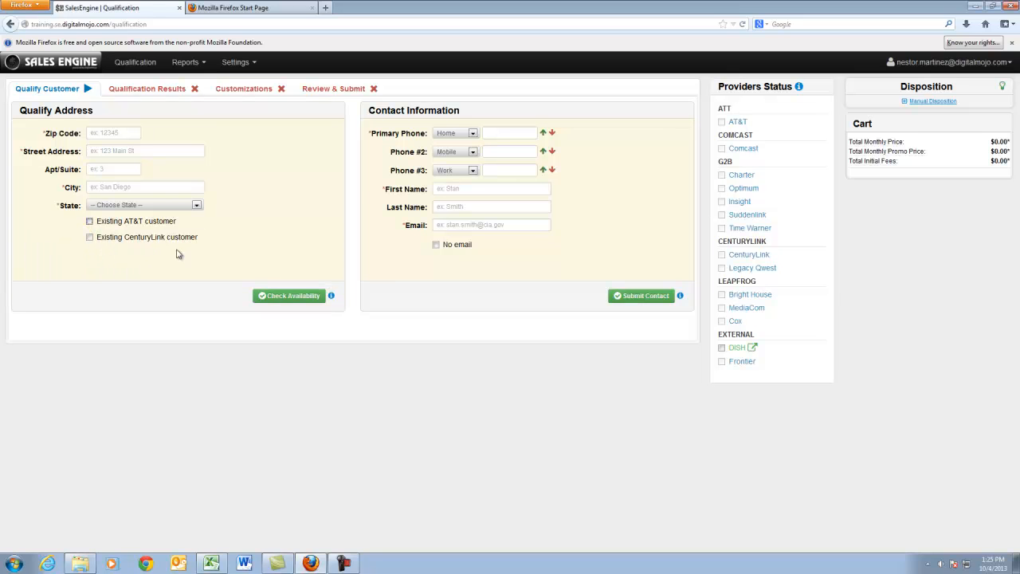
left_click(89, 236)
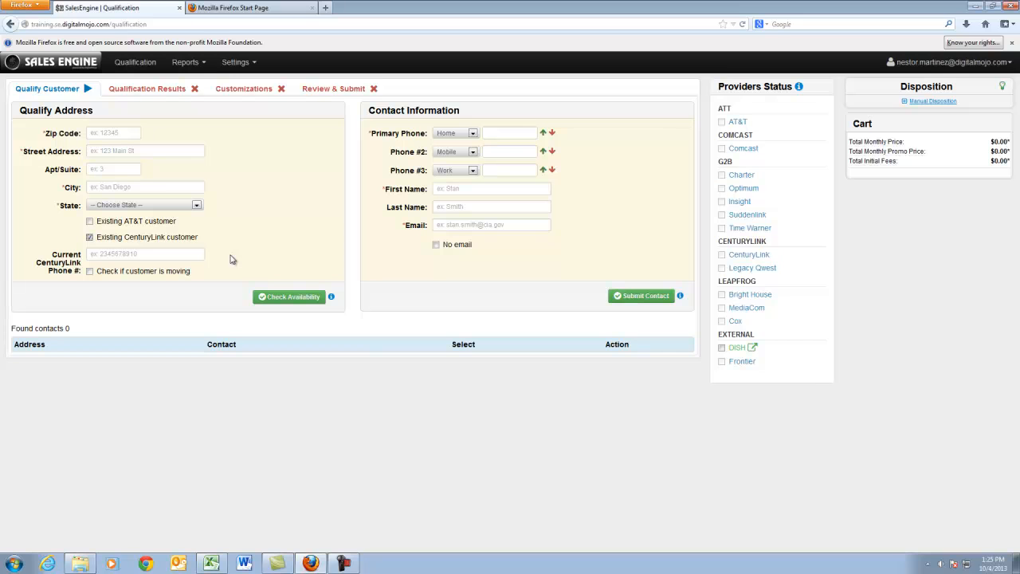
left_click(90, 237)
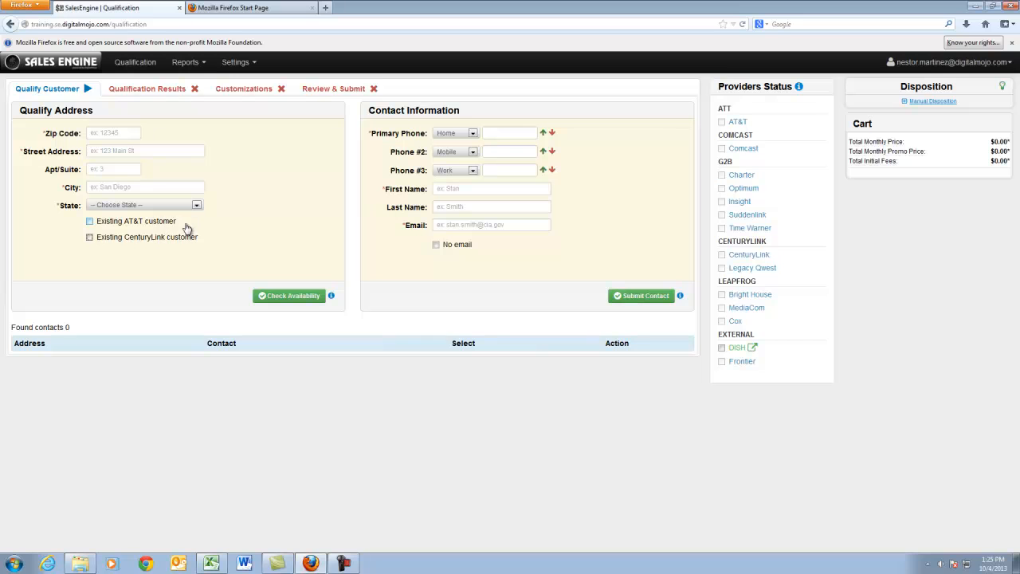
Enter zip code 91932 and the customer's street address, and check provider availability
left_click(135, 132)
type("91932")
left_click(187, 151)
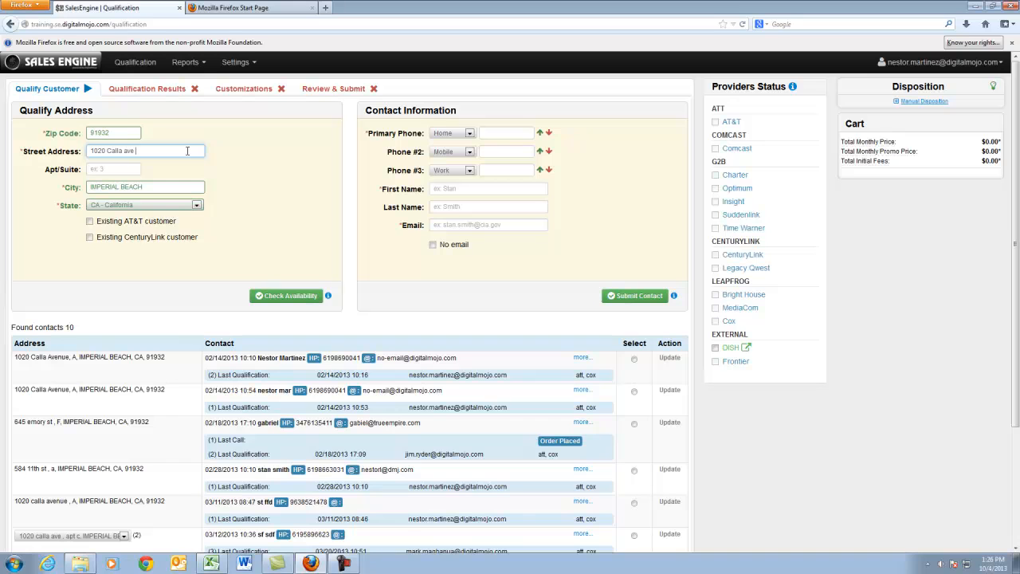
left_click(256, 166)
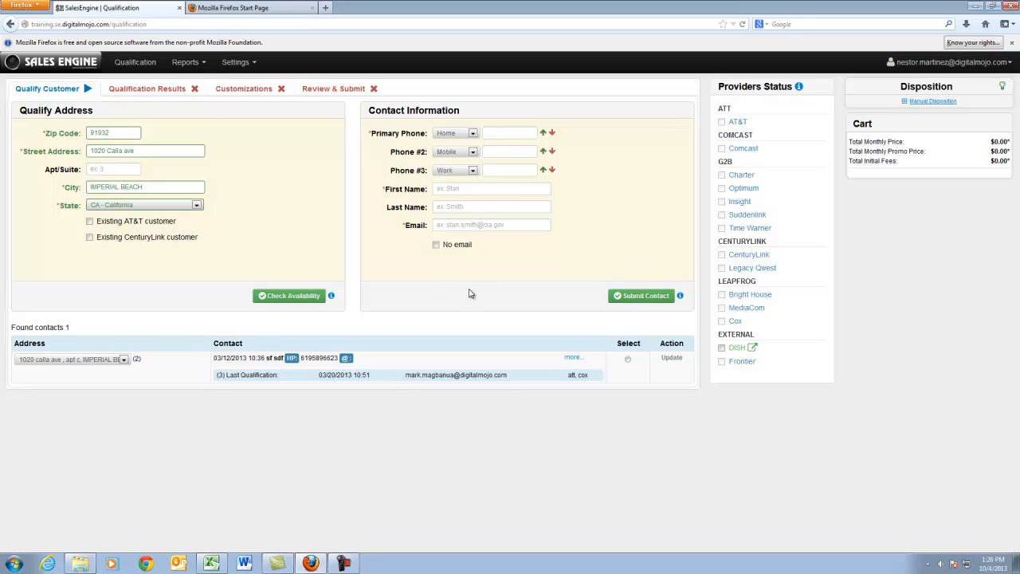
left_click(293, 298)
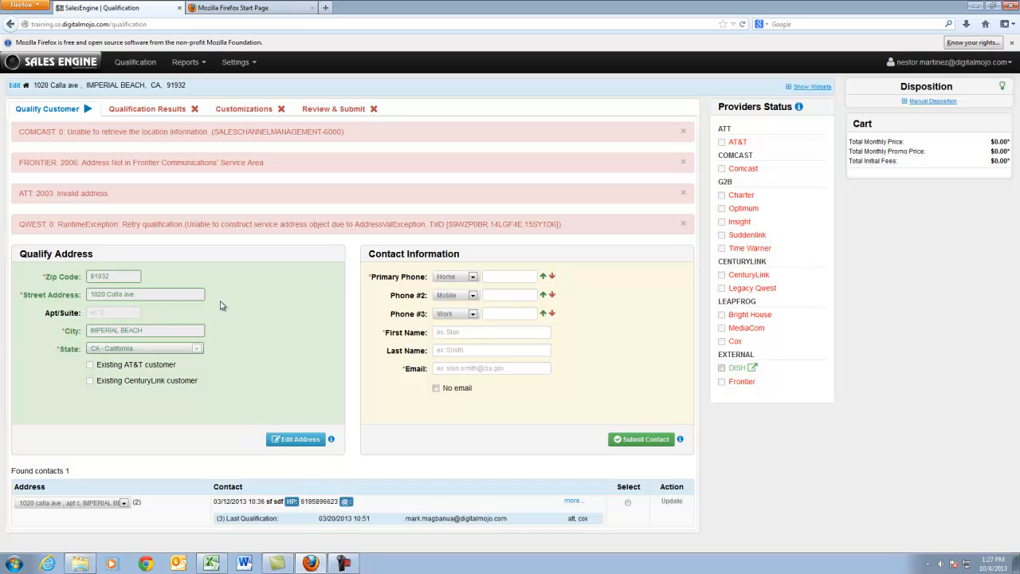
Edit the address to add the customer's apartment and check provider availability again
left_click(287, 440)
left_click(133, 314)
type("A")
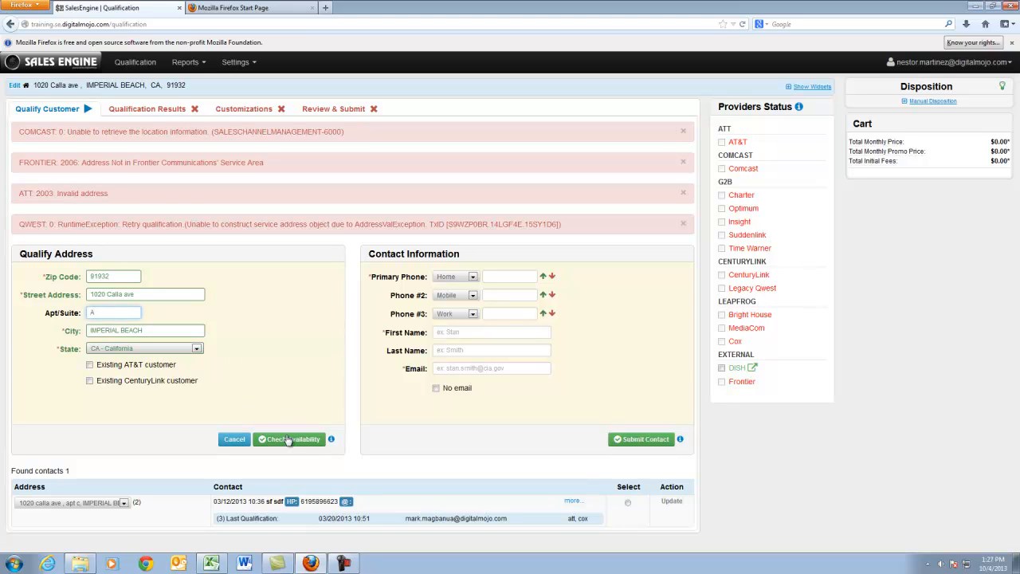
left_click(288, 440)
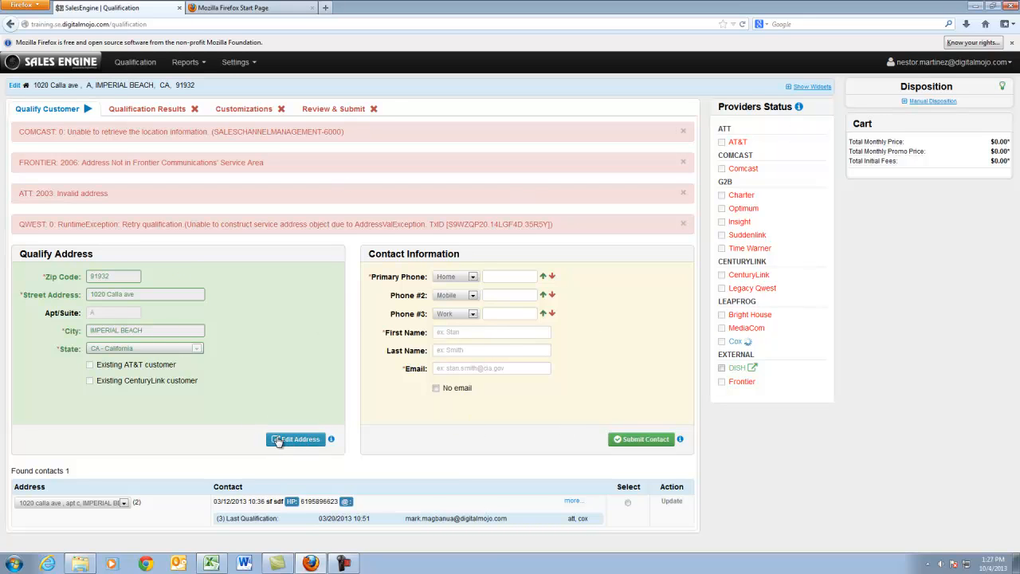
Start a new qualification and enter zip code 82609 with the customer's street address and apartment
left_click(144, 64)
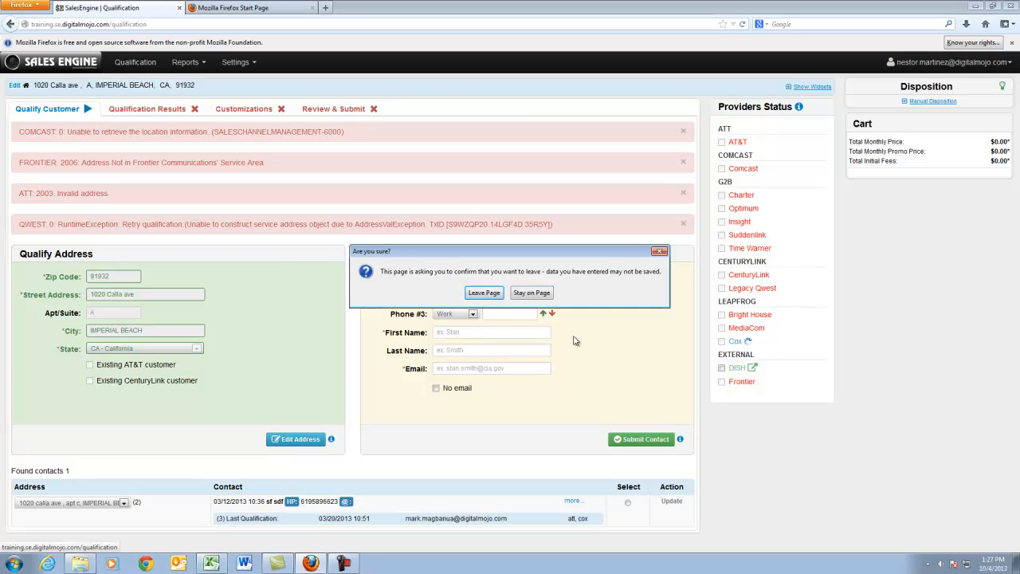
left_click(485, 295)
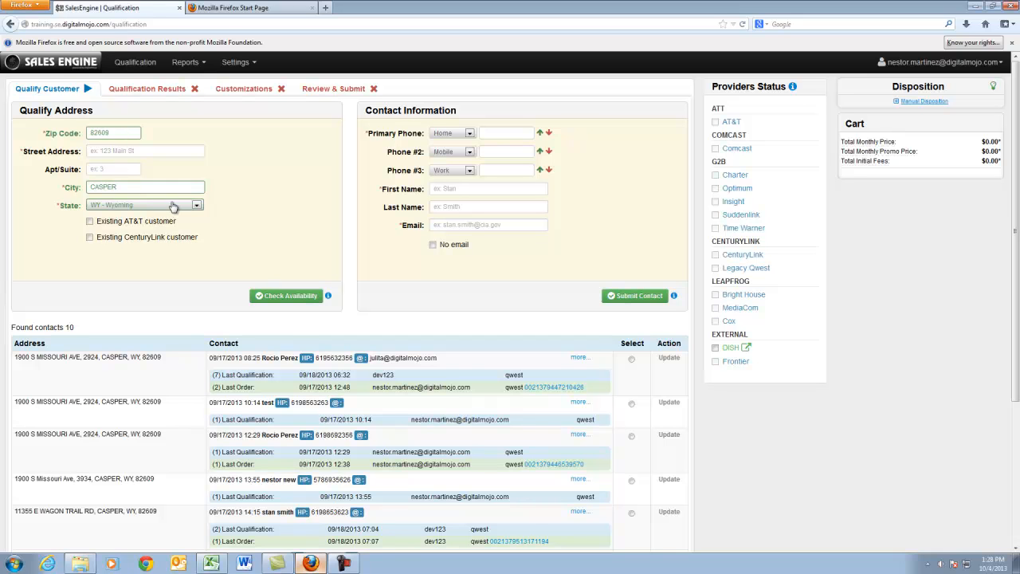
left_click(116, 151)
right_click(115, 151)
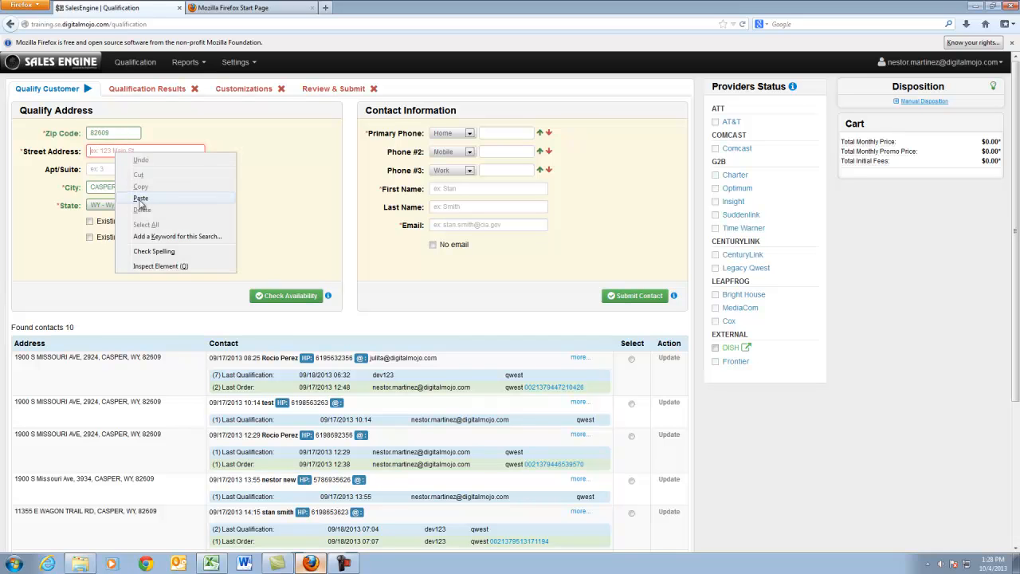
left_click(142, 200)
left_click(153, 164)
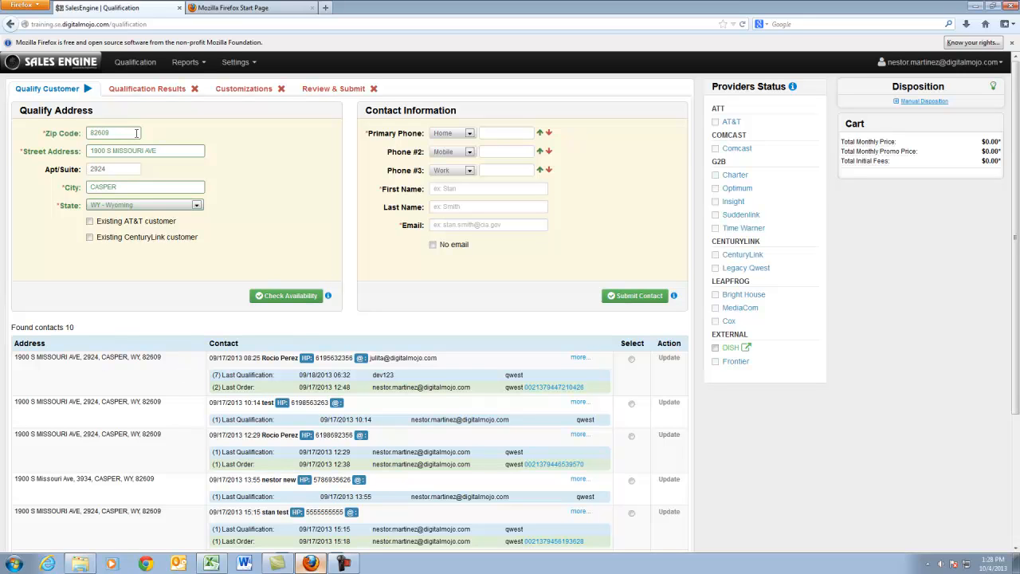
Check provider availability for the Casper address and dismiss the ATT, Frontier and Comcast error notices
left_click(271, 300)
left_click(276, 296)
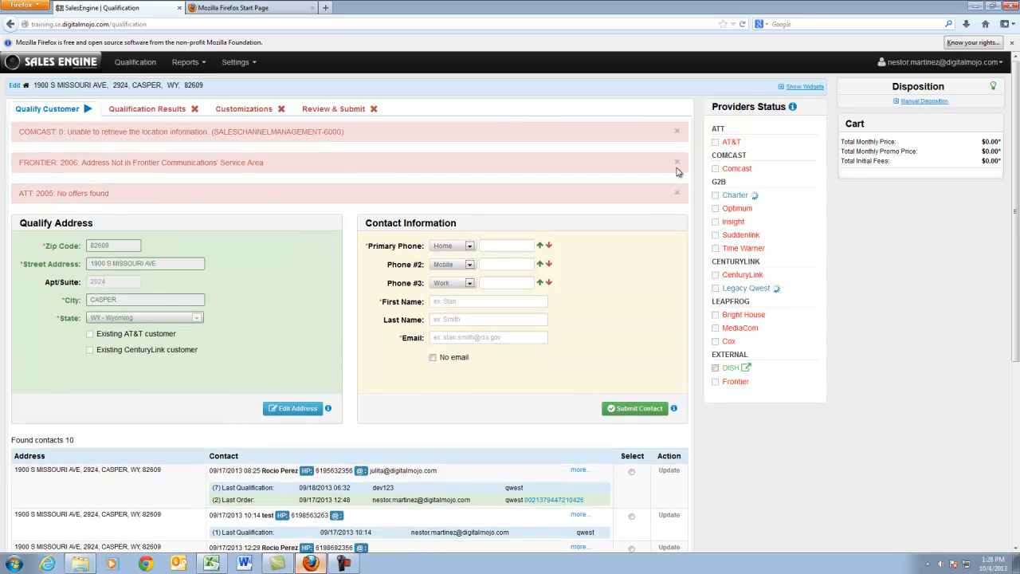
left_click(677, 193)
left_click(677, 164)
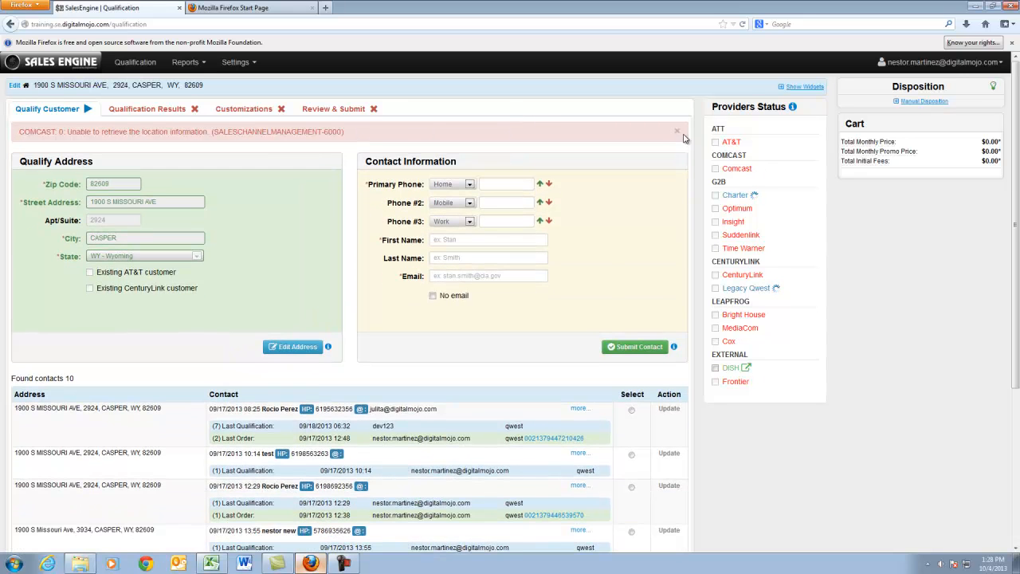
left_click(677, 132)
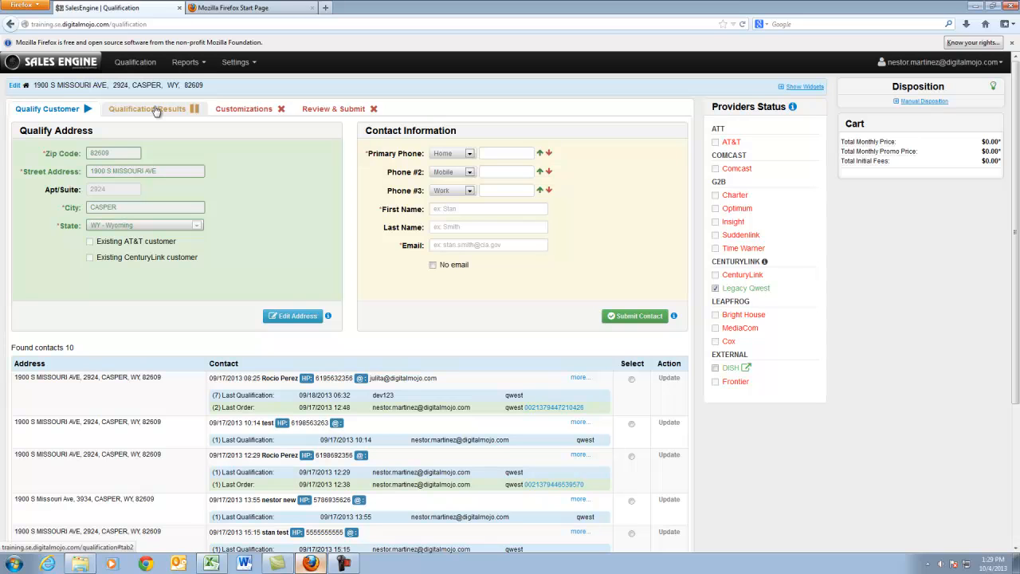
Enter the customer's primary home phone and first name, and mark the contact as having no email
left_click(507, 153)
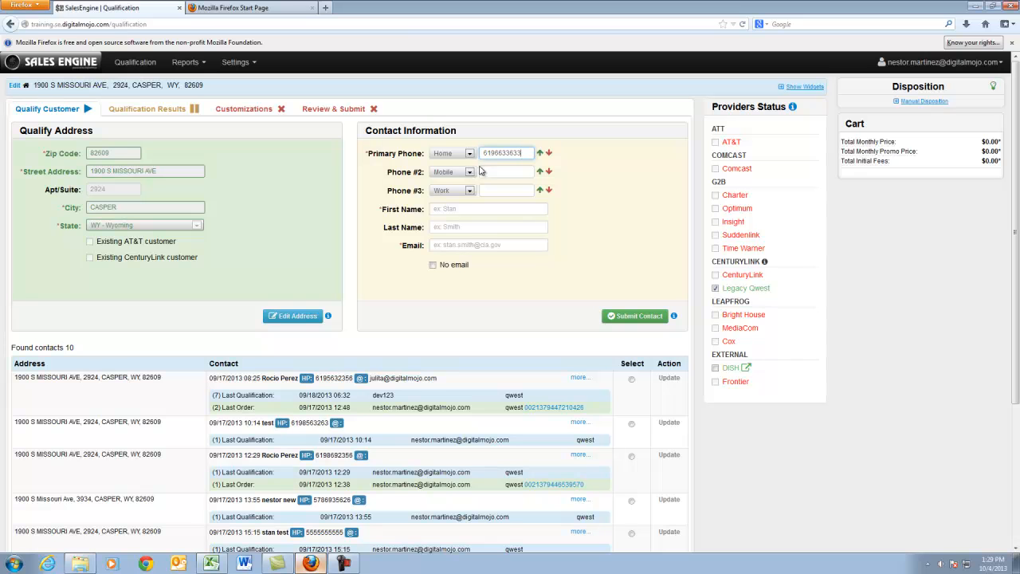
left_click(456, 208)
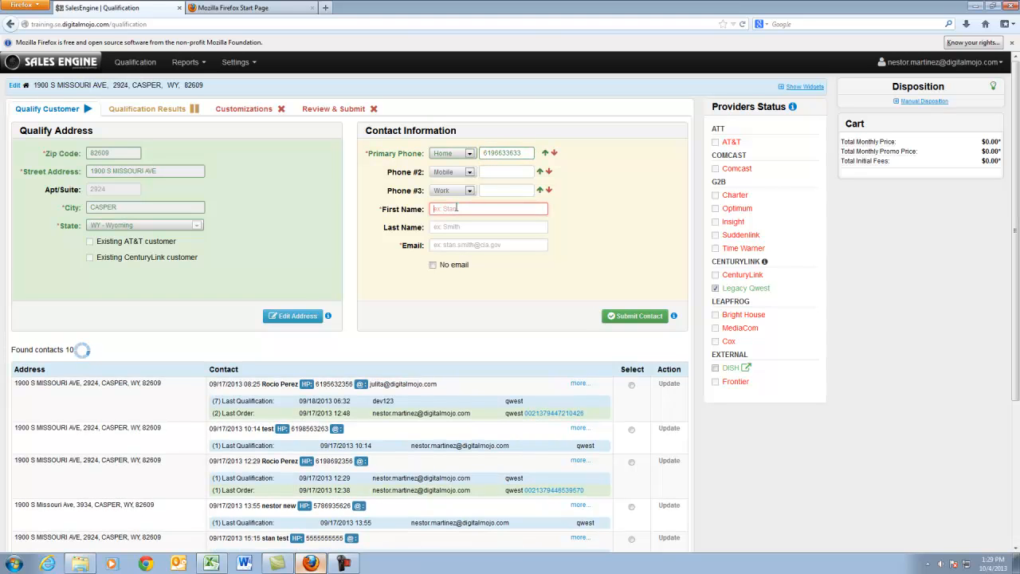
type("stan")
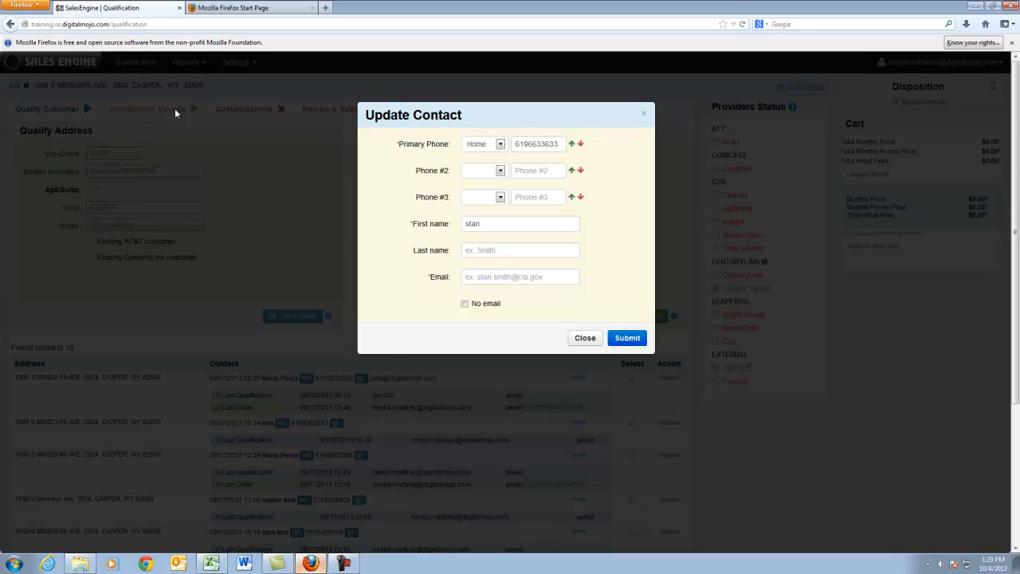
left_click(692, 287)
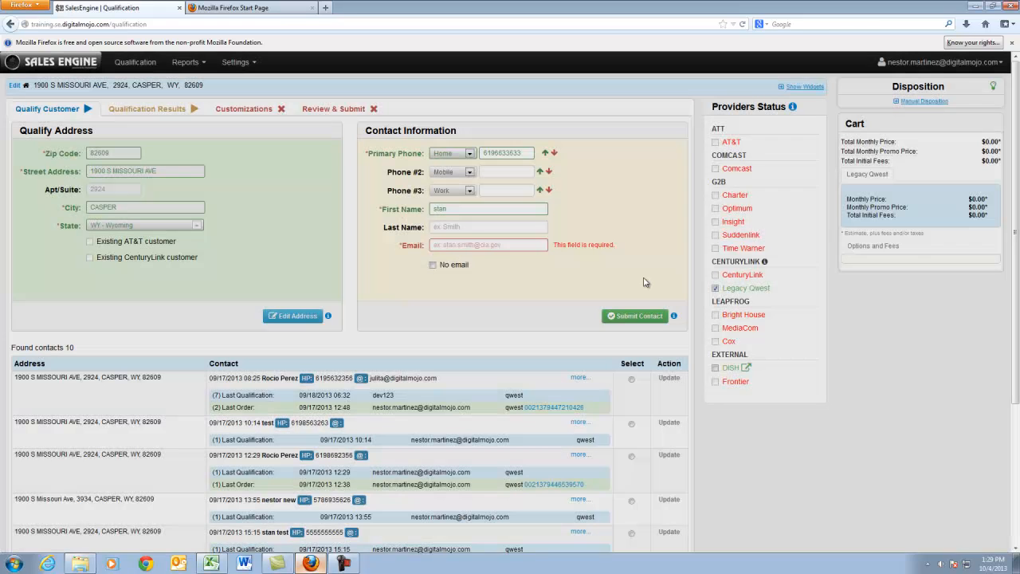
left_click(433, 265)
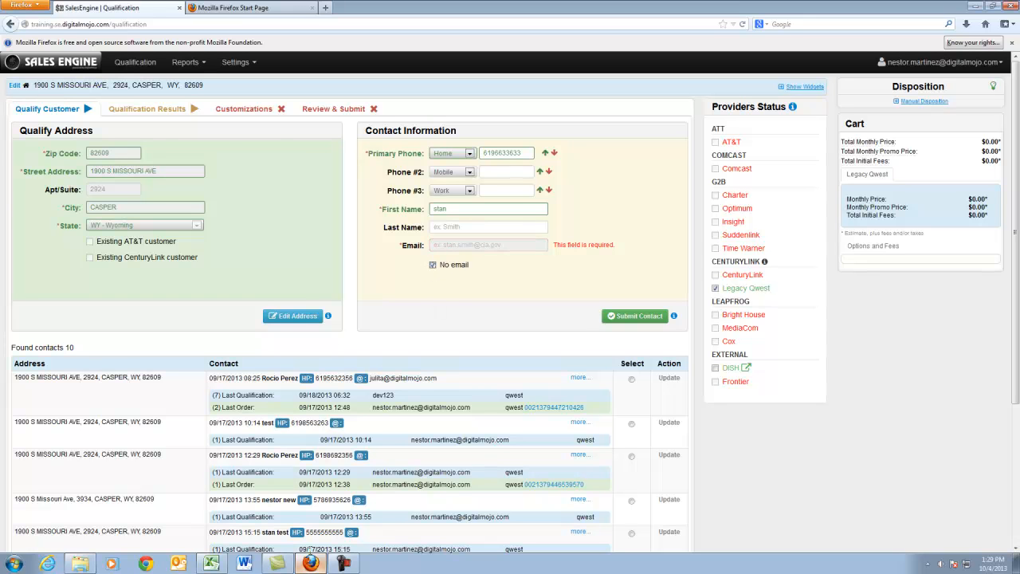
Try to open the qualification results before submitting the contact, and dismiss the Update Contact form
left_click(173, 110)
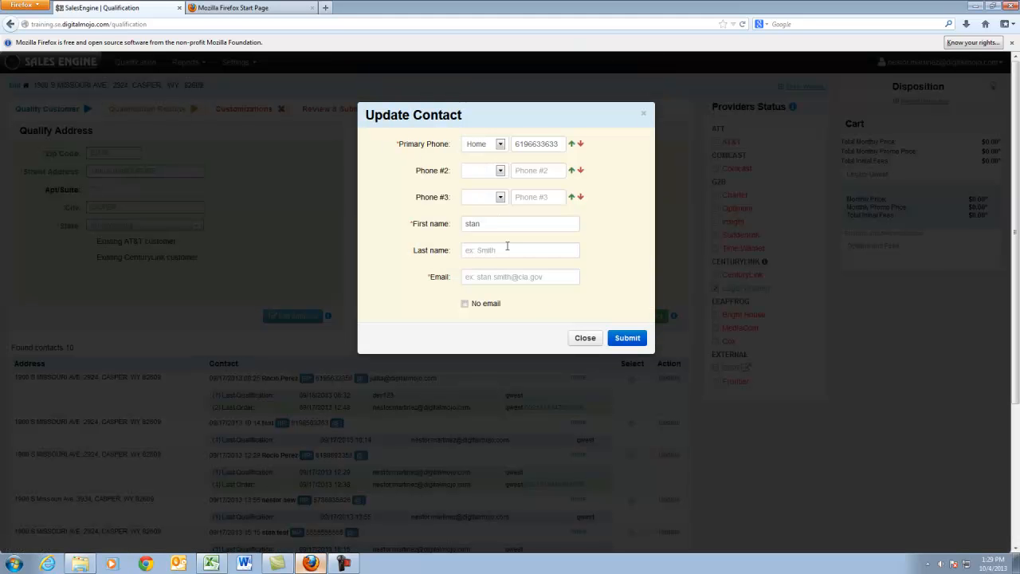
left_click(585, 338)
mouse_move(677, 317)
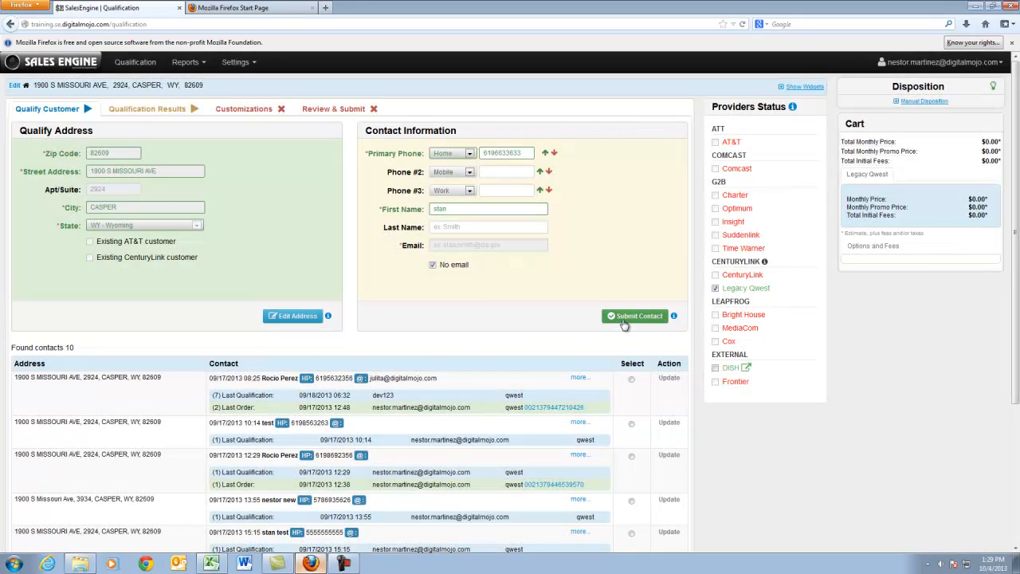
Try entering a placeholder email for the contact, then clear it and restore the No email option
left_click(433, 265)
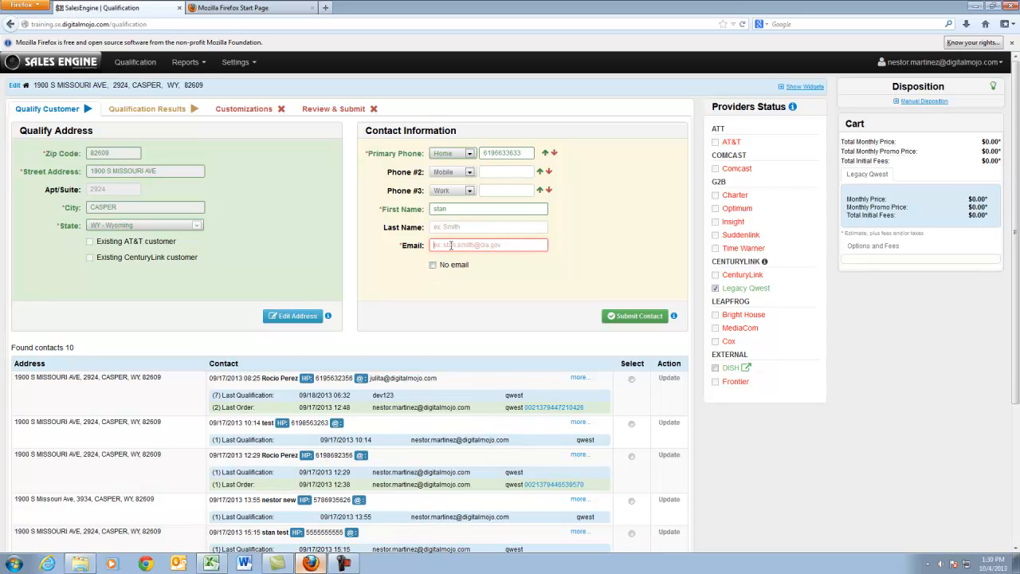
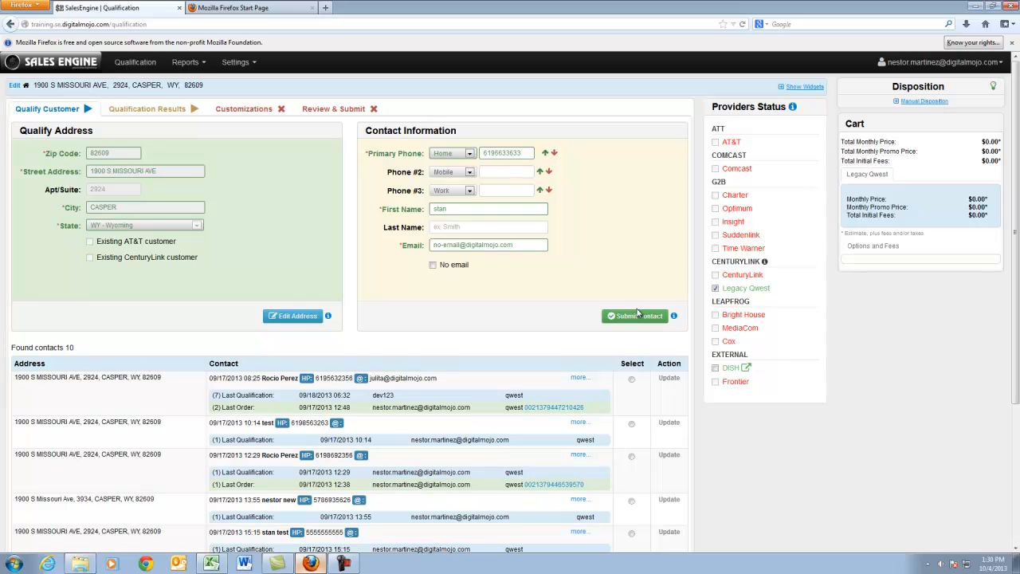
left_click(435, 266)
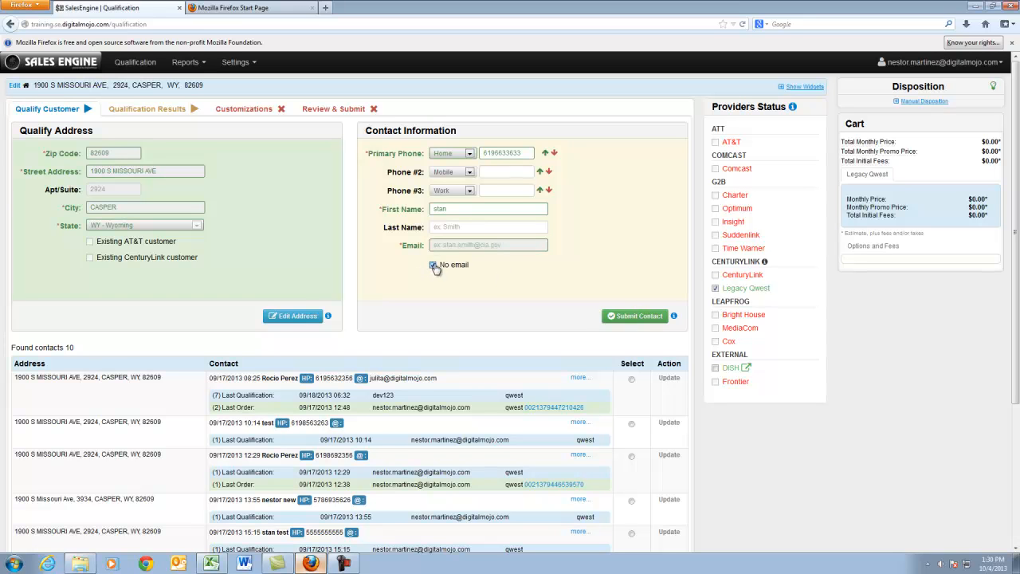
left_click(434, 267)
left_click(433, 266)
left_click(433, 267)
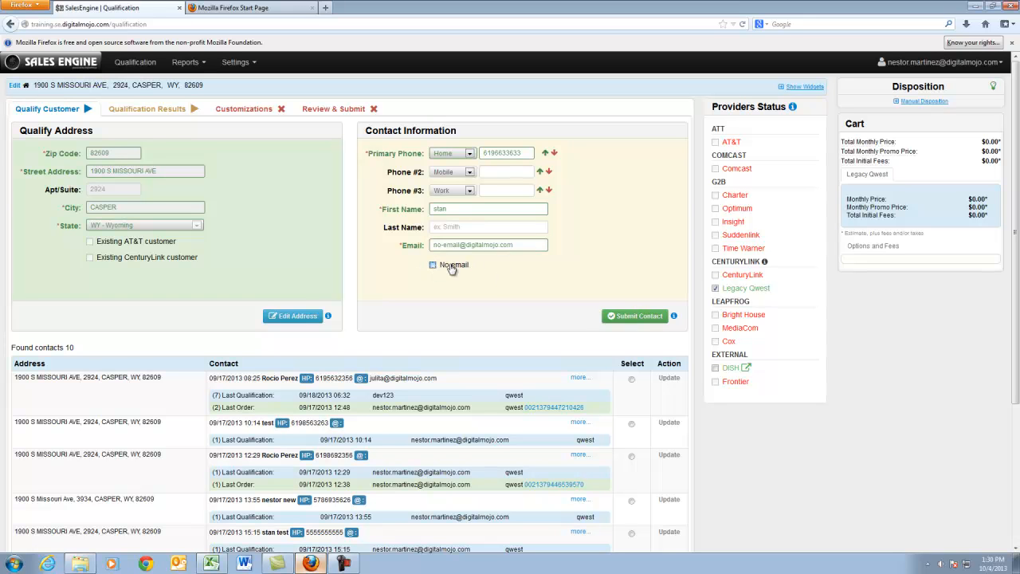
left_click_drag(508, 244, 431, 244)
key("BackSpace")
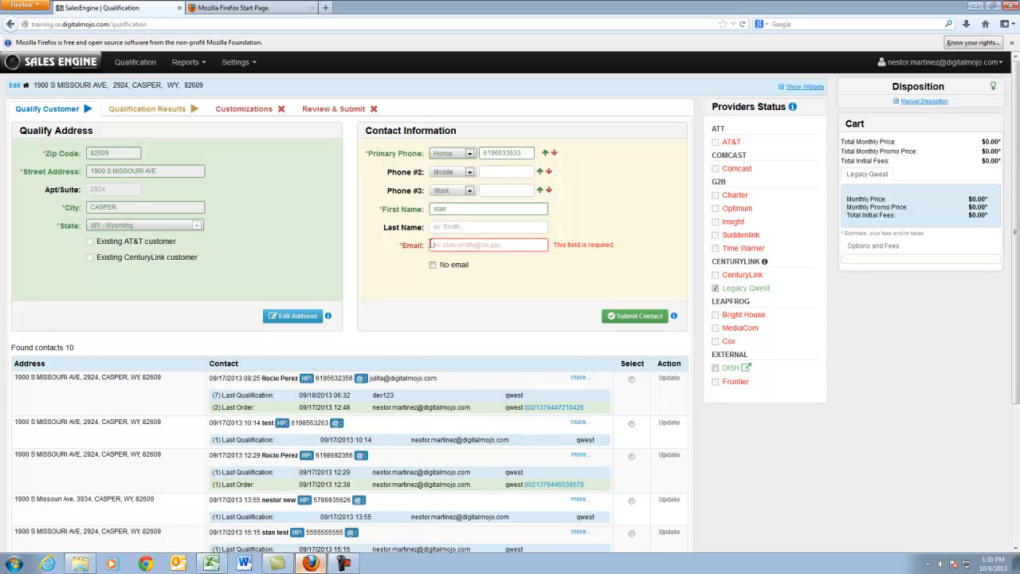
left_click(433, 264)
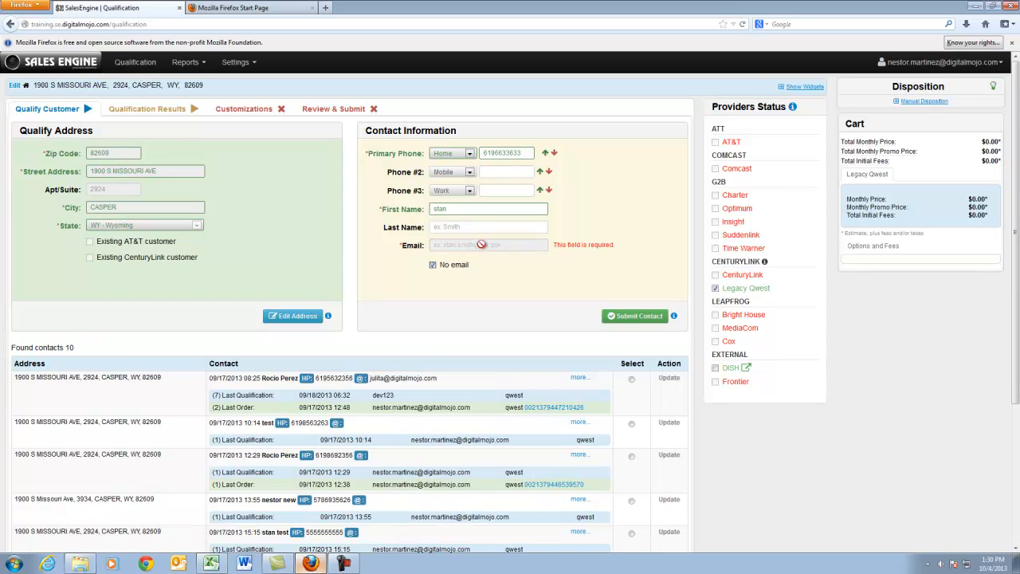
Submit the customer's contact information and look through the contacts found for the address
left_click(617, 317)
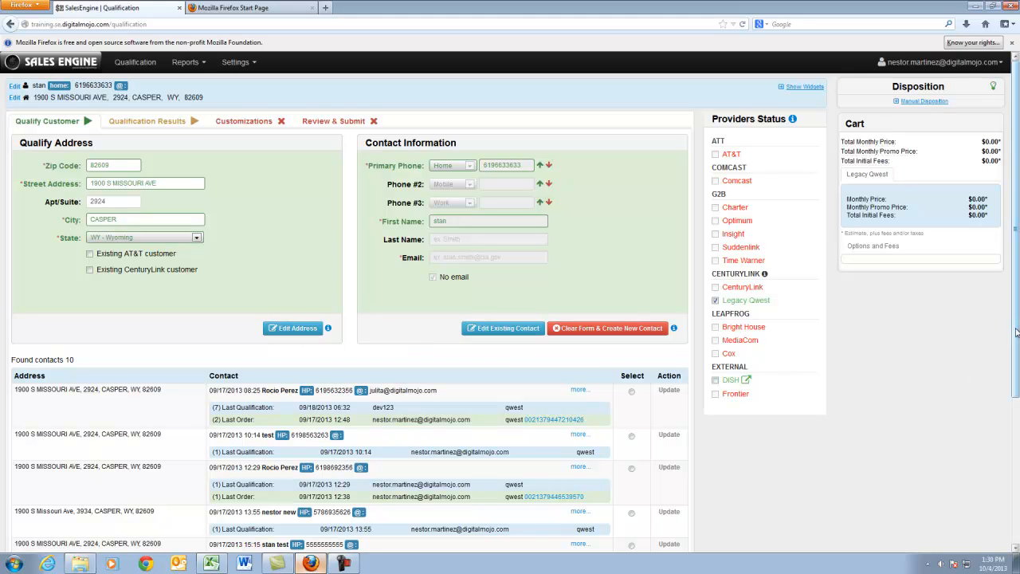
scroll(1016, 332, "down", 5)
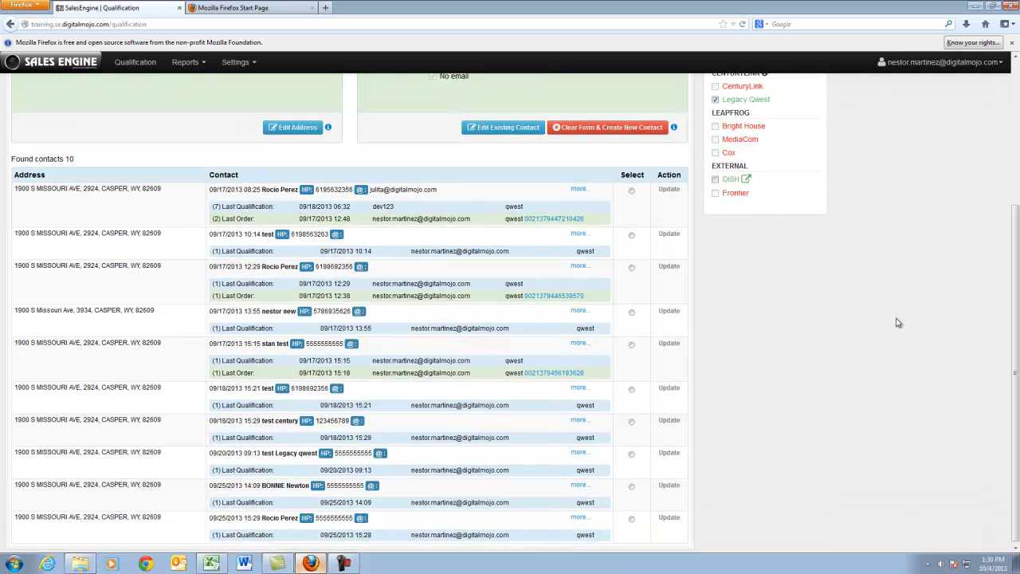
scroll(1016, 365, "up", 5)
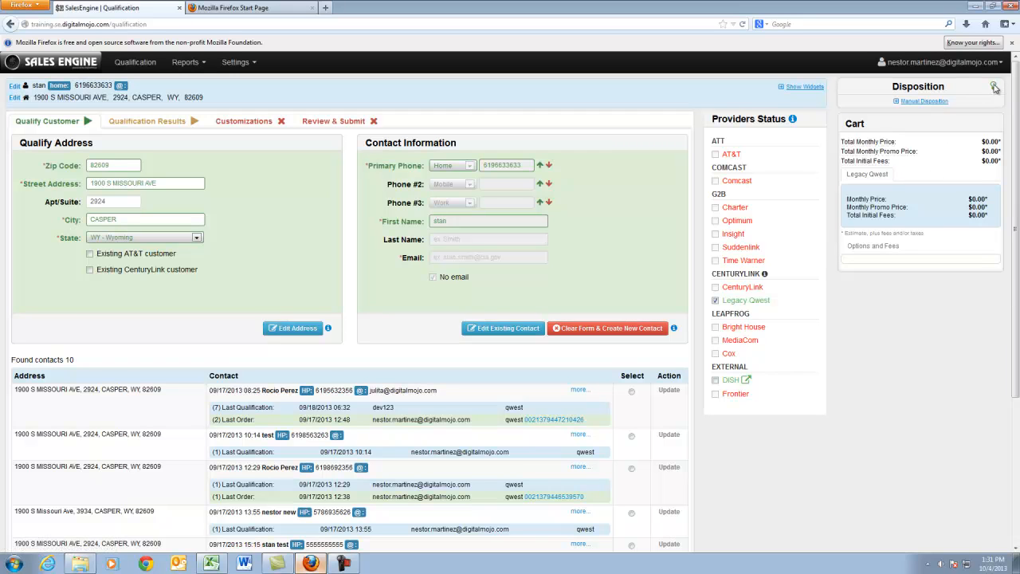
Try out the manual disposition form with Order Placed selected and hide it without submitting
left_click(939, 101)
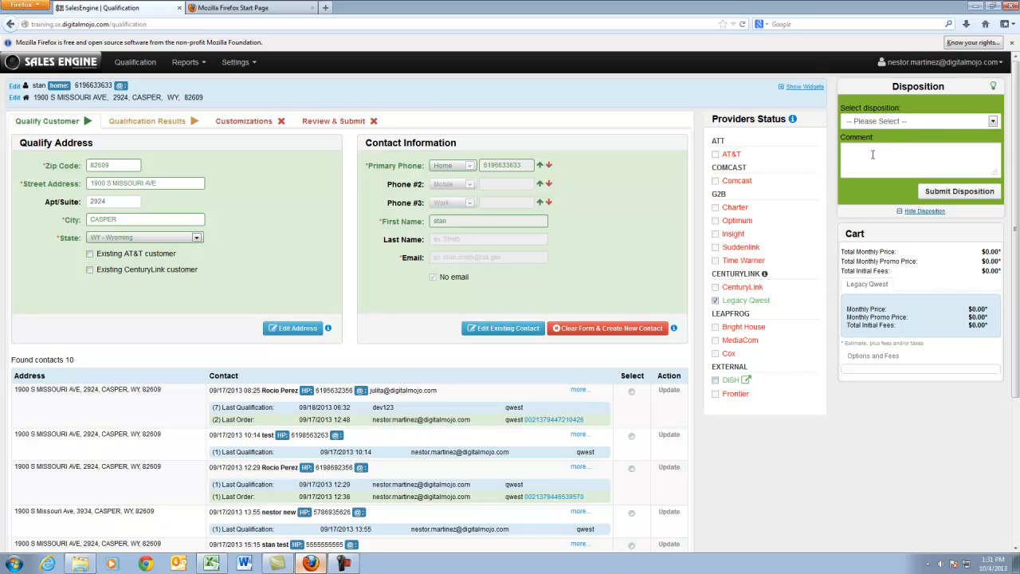
left_click(993, 122)
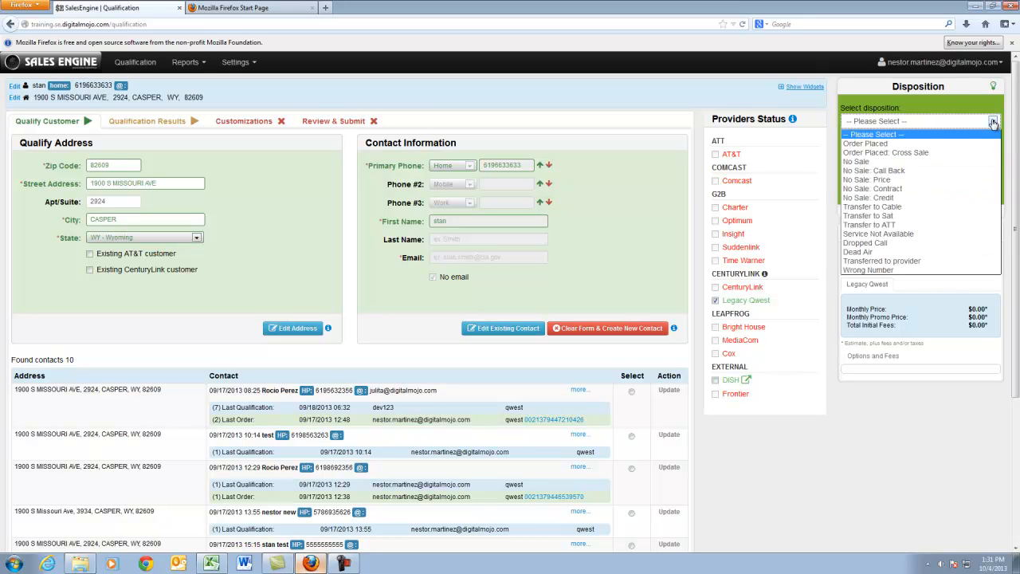
left_click(885, 144)
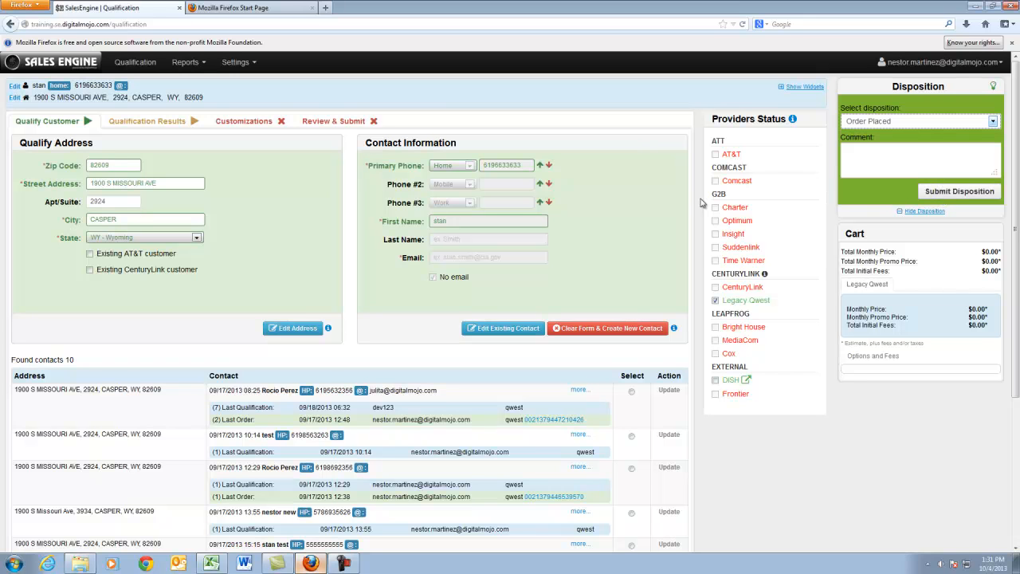
left_click(884, 157)
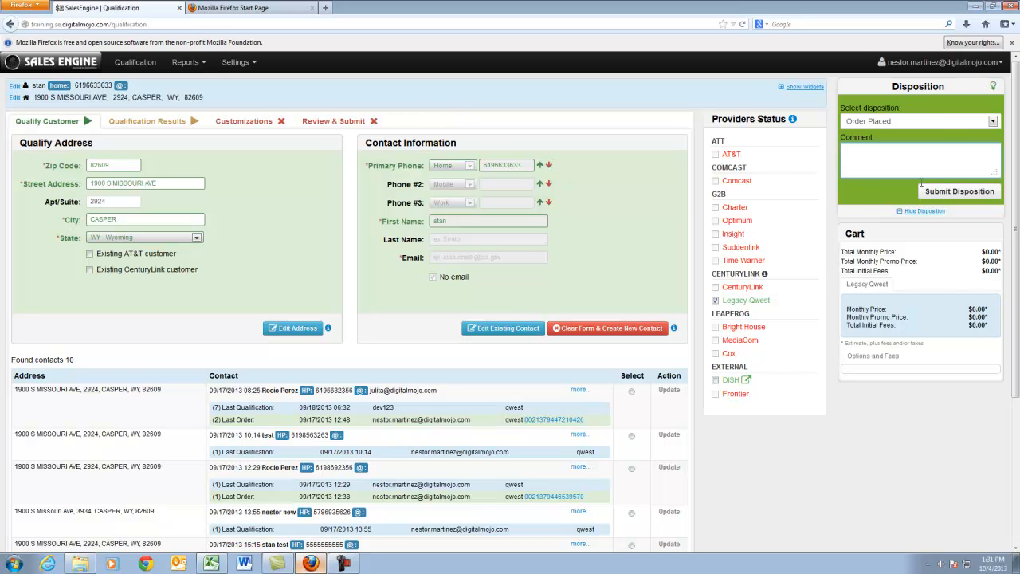
left_click(918, 212)
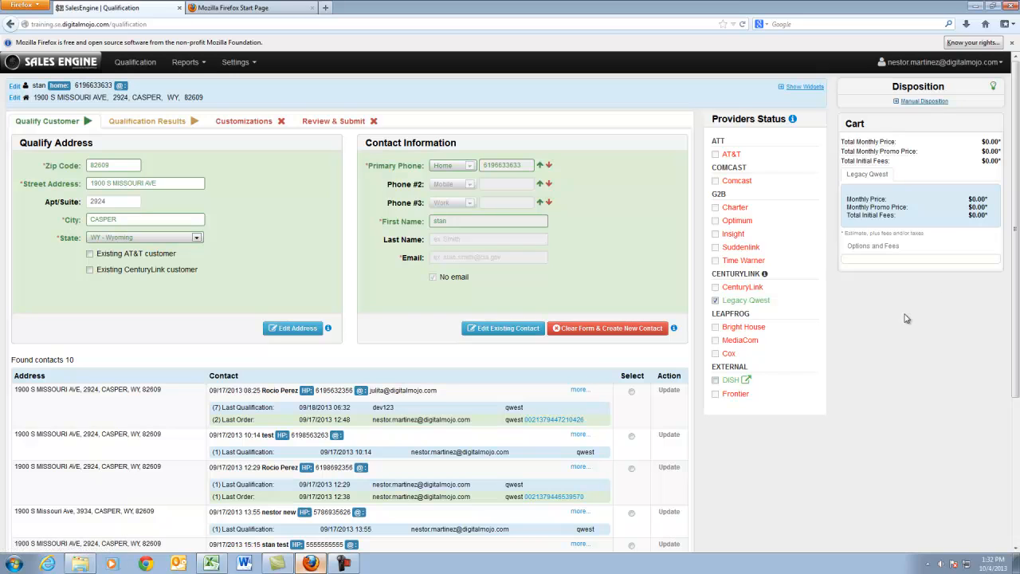
View the CenturyLink provider's qwest session ID, copy it and close the dialog
left_click(765, 274)
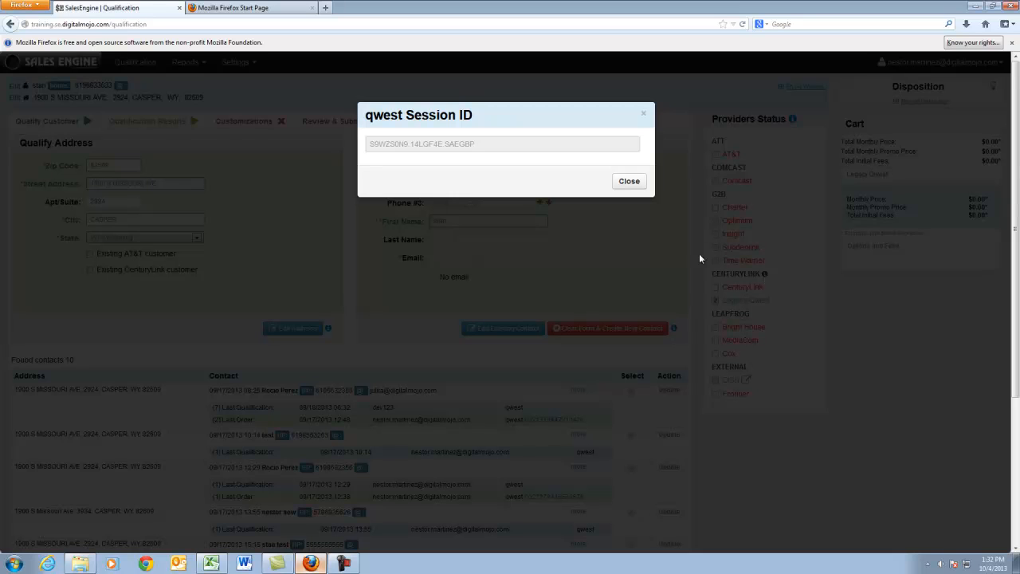
left_click_drag(486, 144, 386, 148)
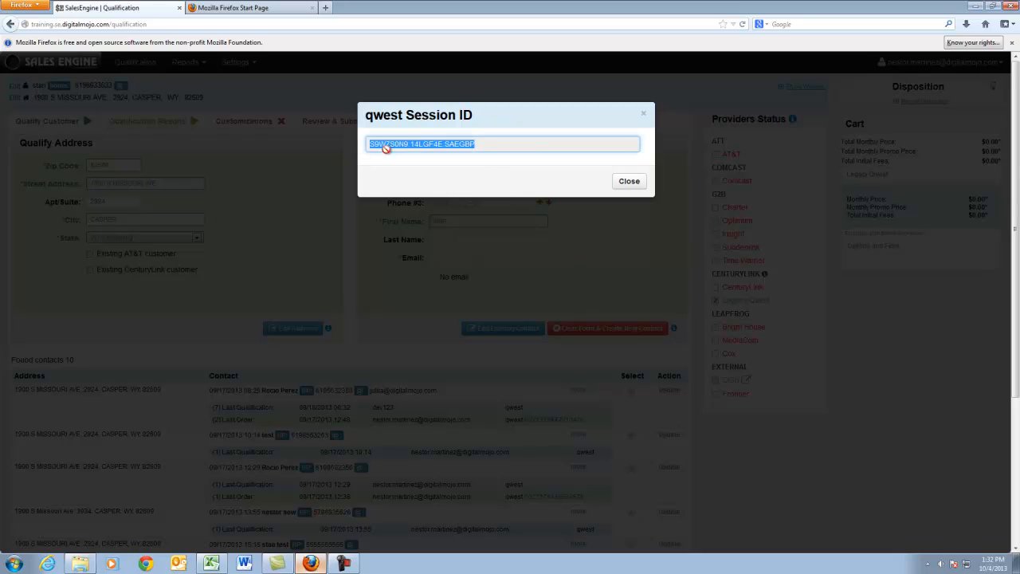
right_click(386, 148)
left_click(429, 179)
left_click(627, 182)
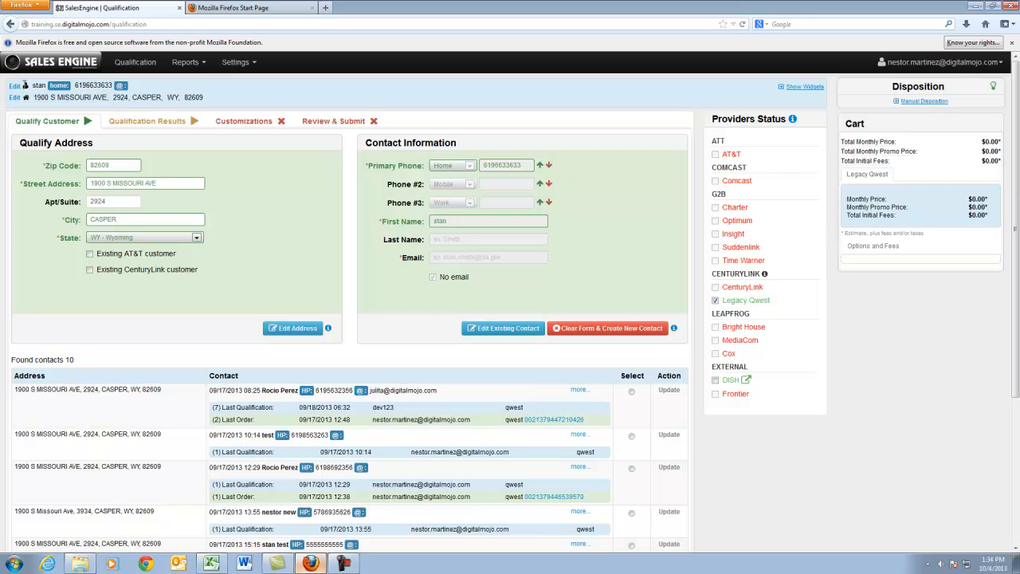
Update the submitted contact with the No email option, and open the Qualification Results
left_click(14, 86)
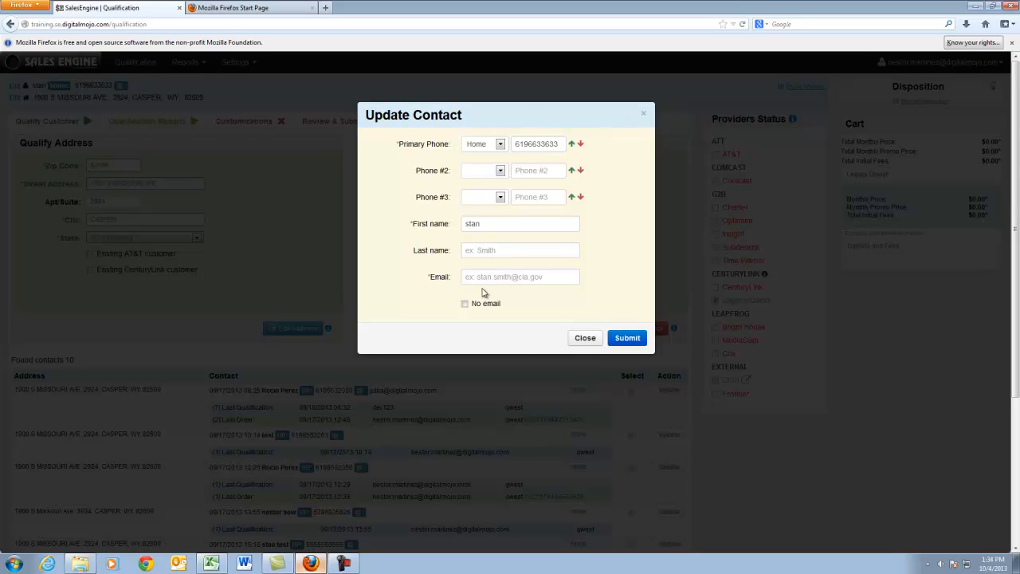
left_click(465, 304)
left_click(621, 338)
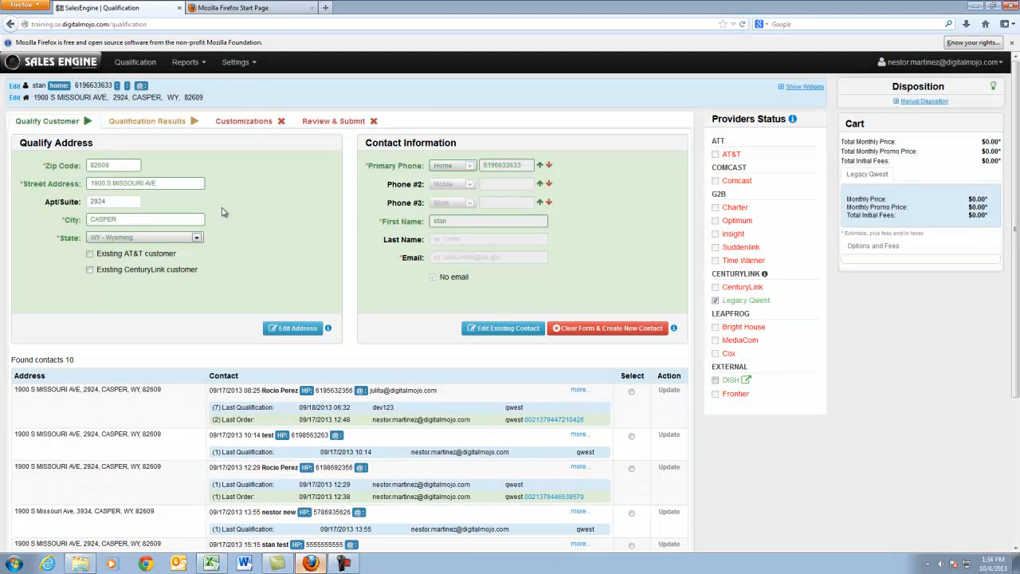
mouse_move(1019, 371)
left_mouse_down()
mouse_move(1018, 518)
mouse_move(1019, 373)
left_mouse_up()
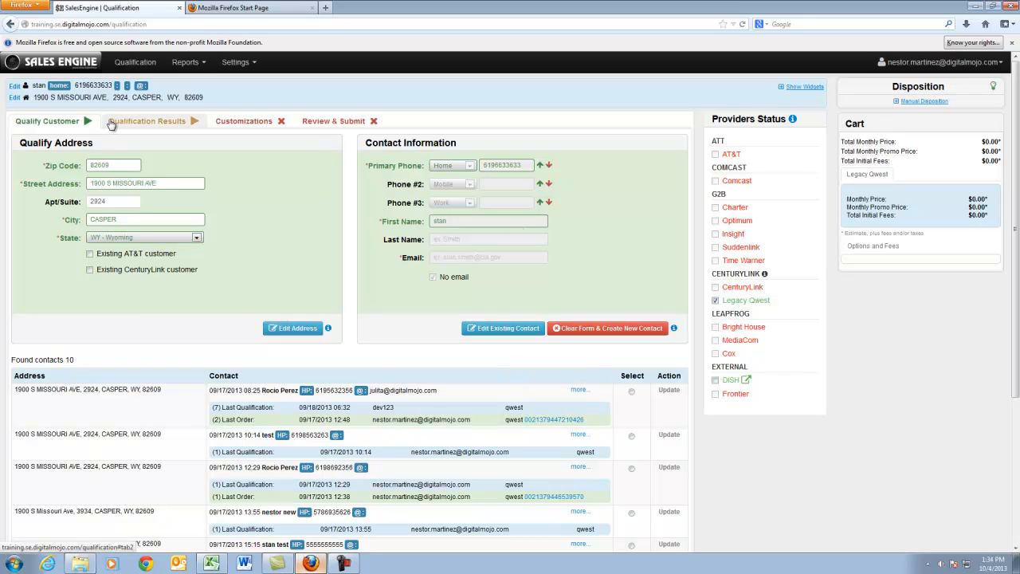
left_click(160, 130)
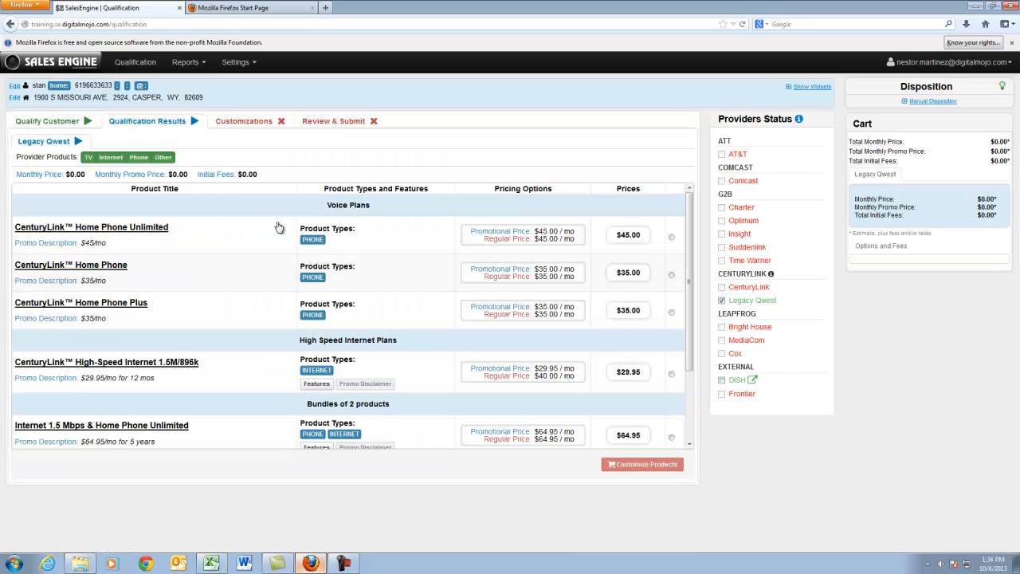